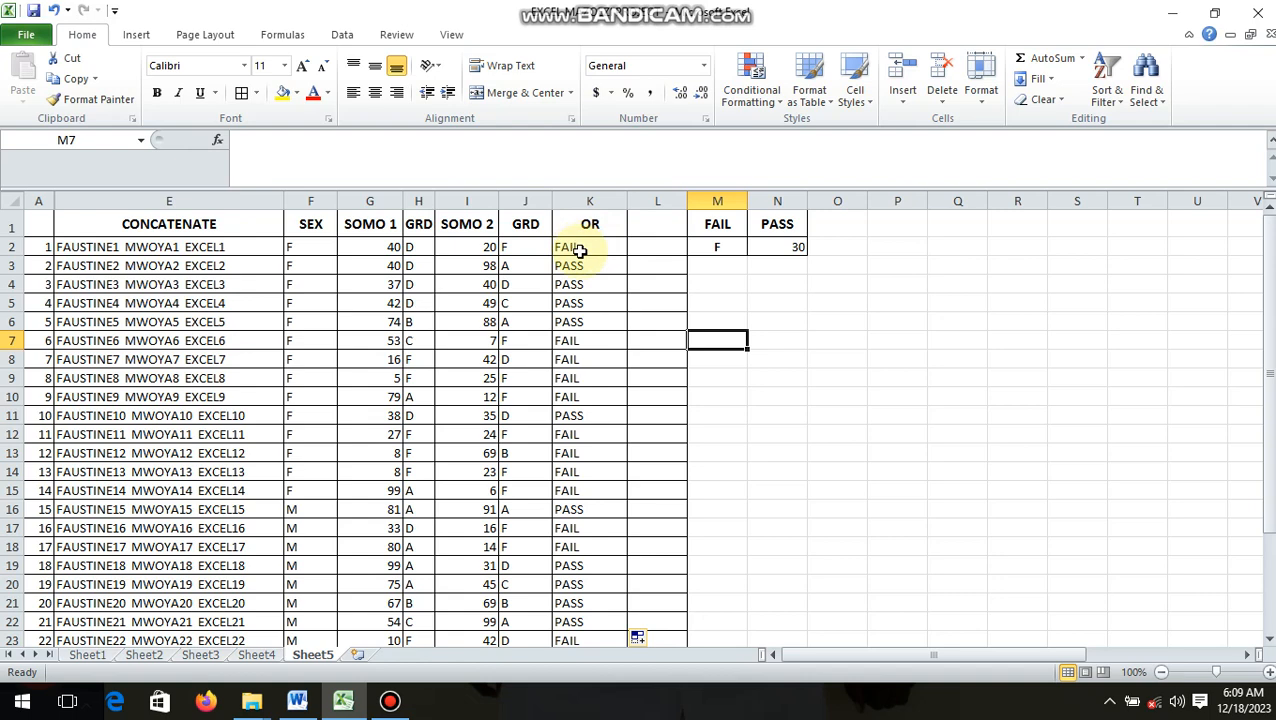
# Step: Clear the existing formulas from the OR column, cells K2 to K30
pyautogui.click(580, 251)
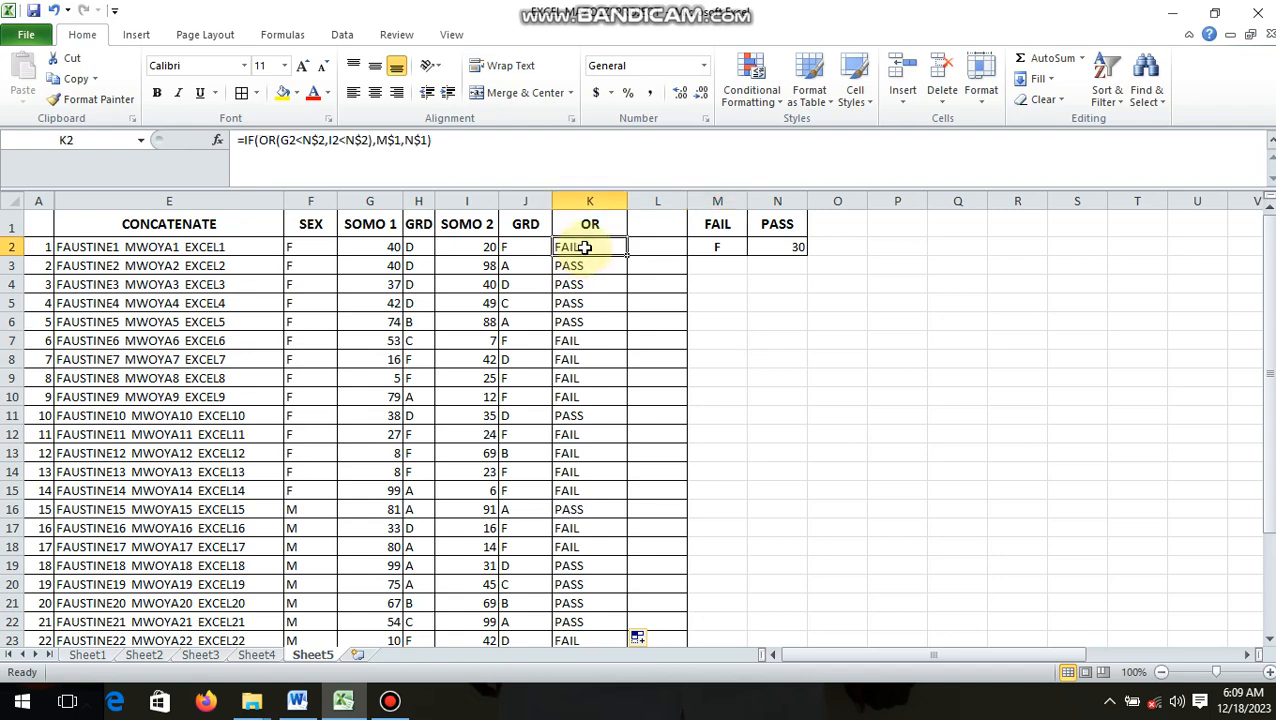
pyautogui.moveTo(585, 247); pyautogui.dragTo(580, 617)
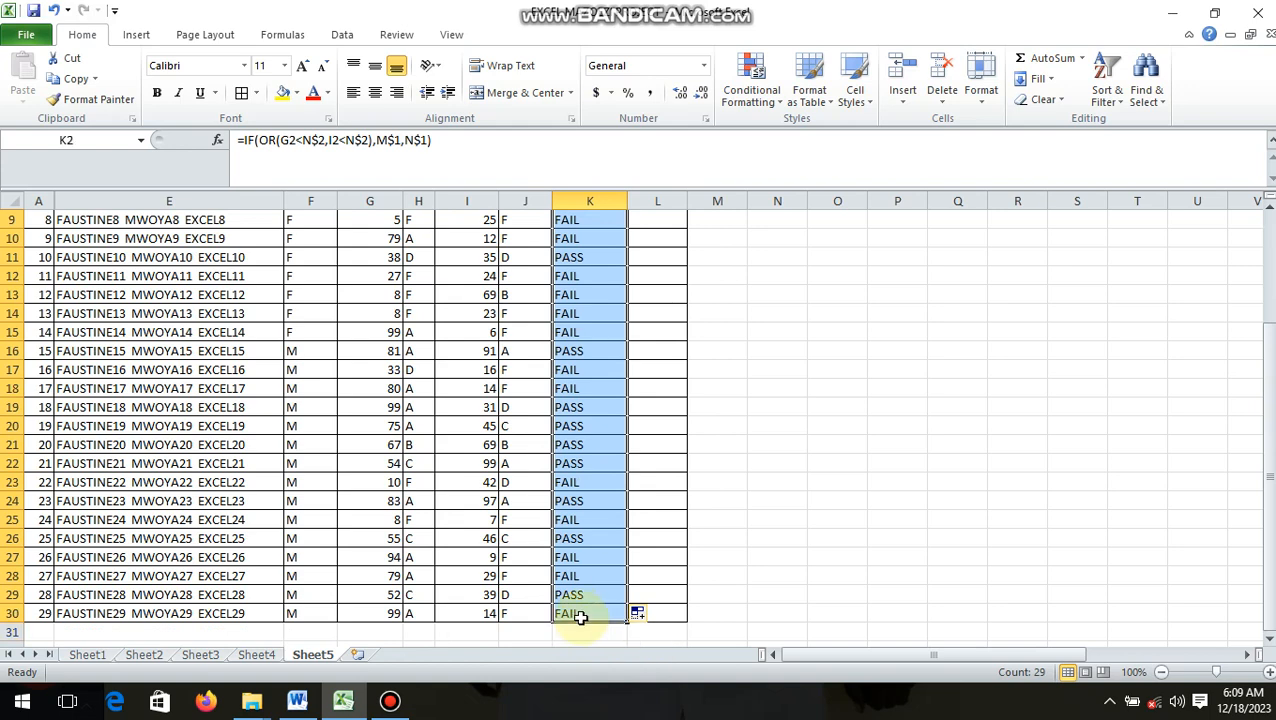
pyautogui.press('Delete')
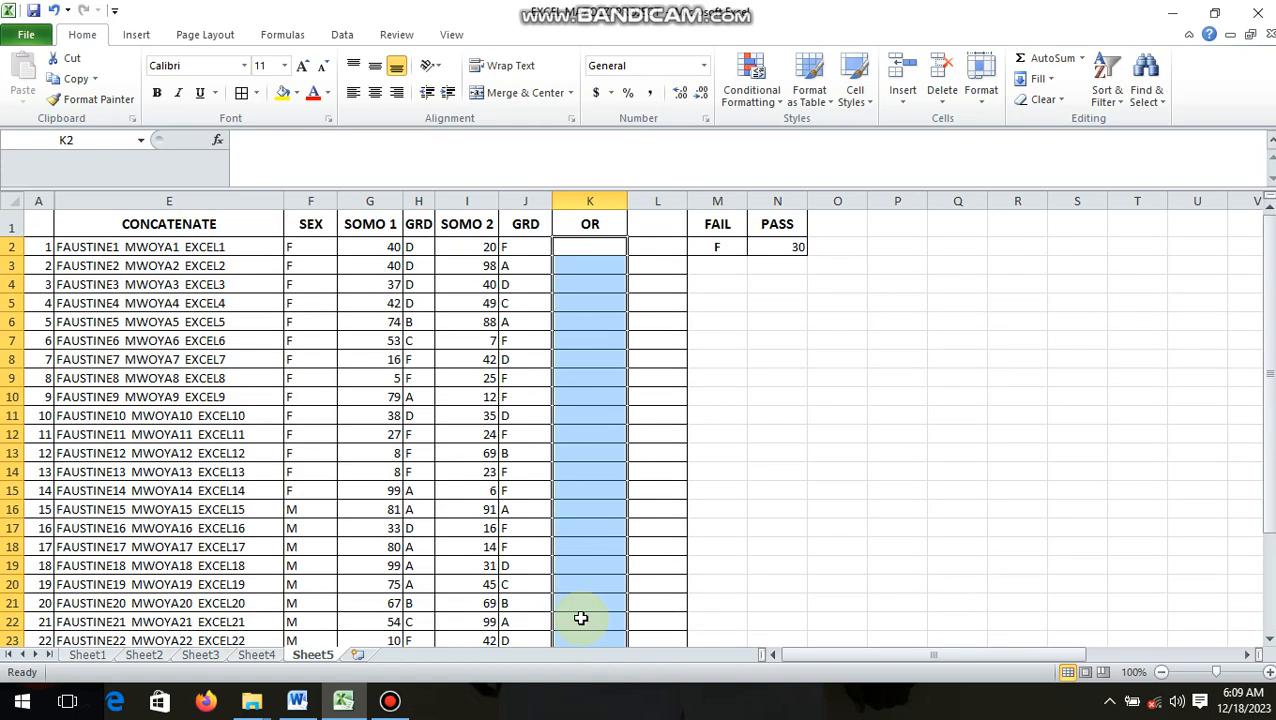
# Step: Begin an IF formula in K2 with an OR test whose first condition is H2=M2
pyautogui.click(590, 245)
pyautogui.write('=')
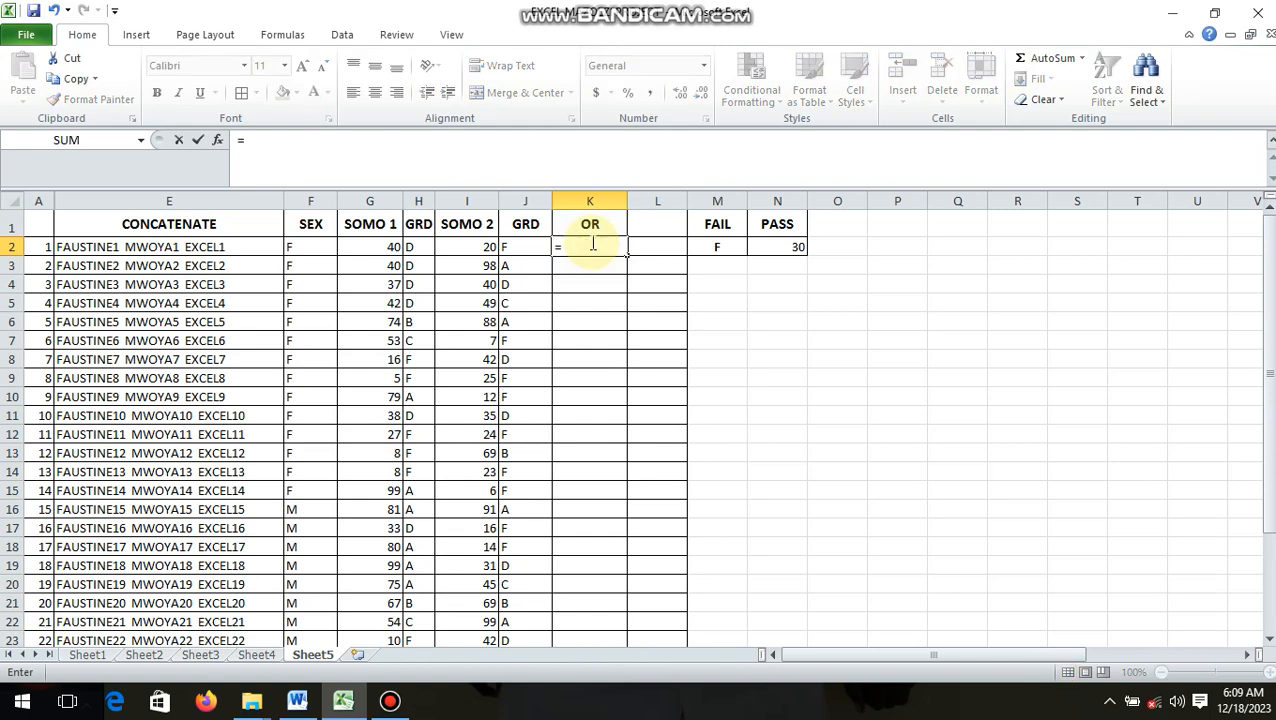
pyautogui.write('IF(')
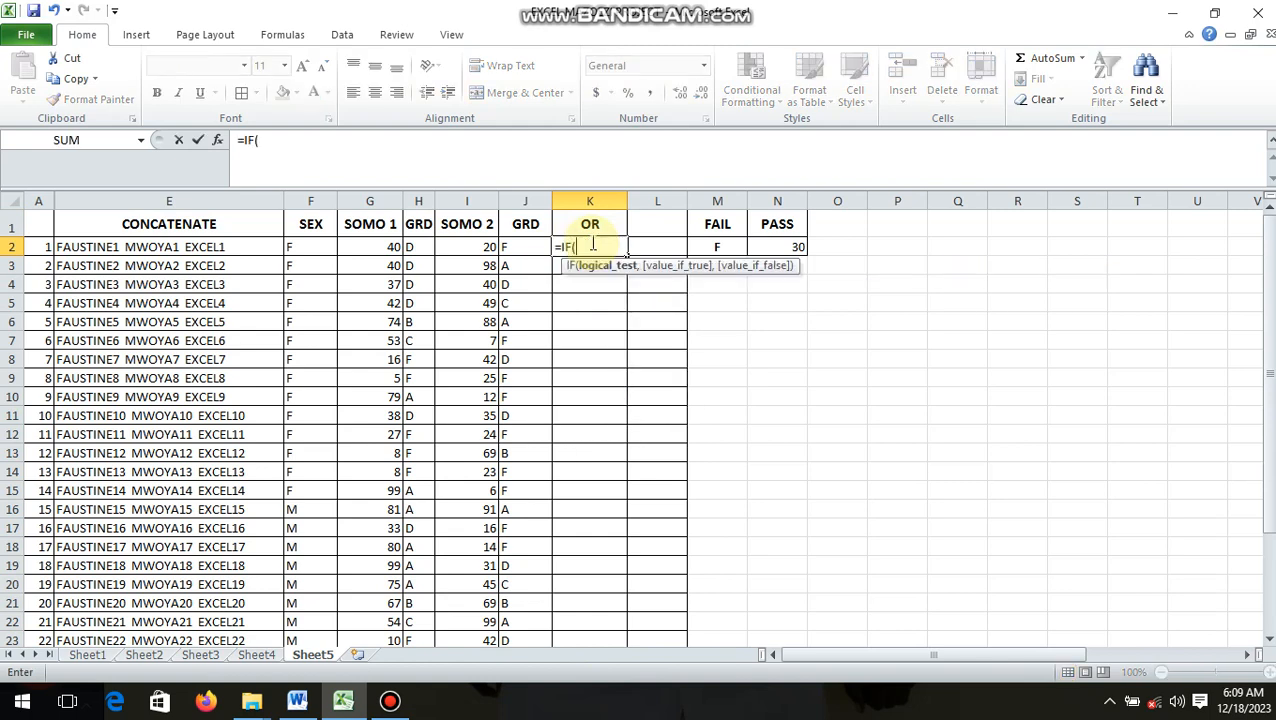
pyautogui.write('OR')
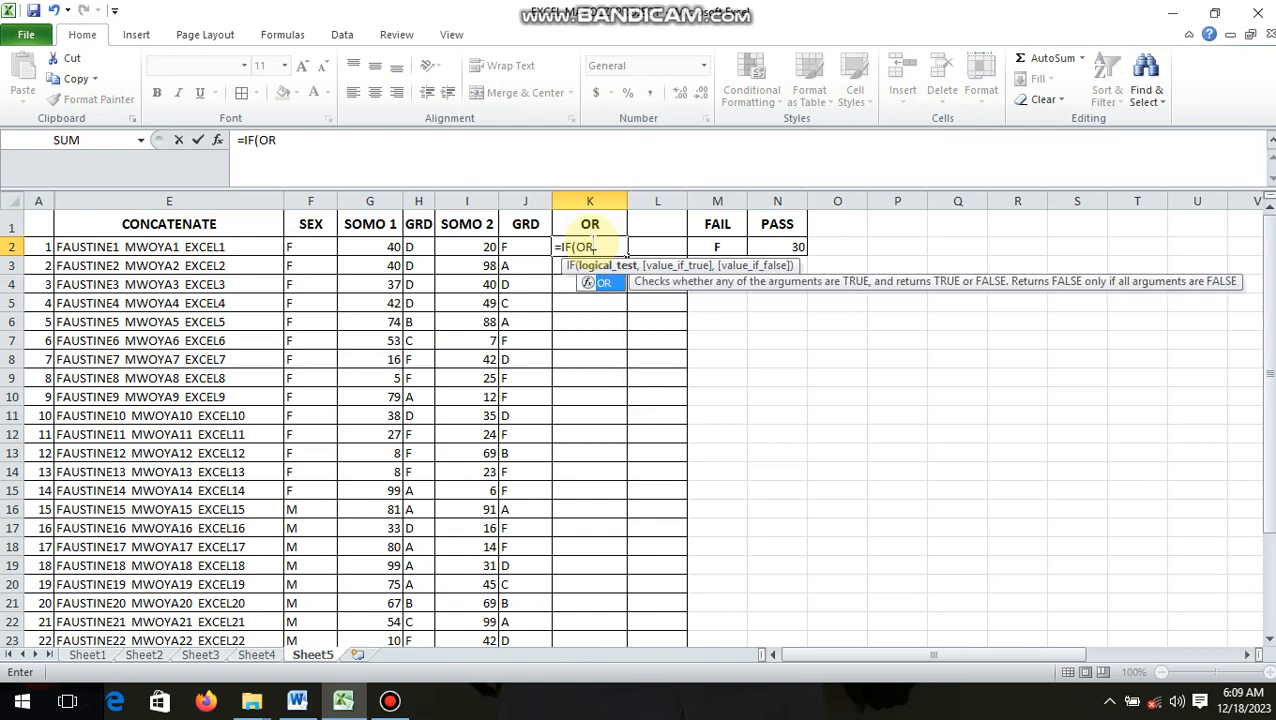
pyautogui.write('(')
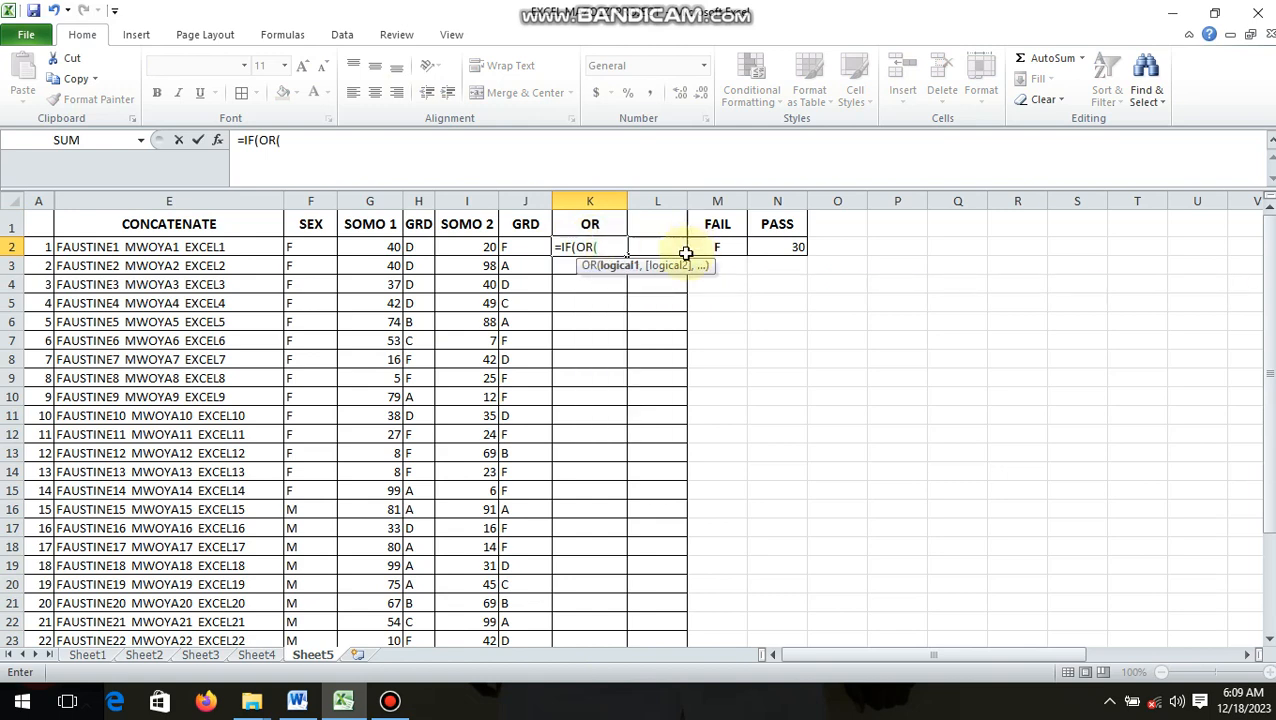
pyautogui.click(417, 246)
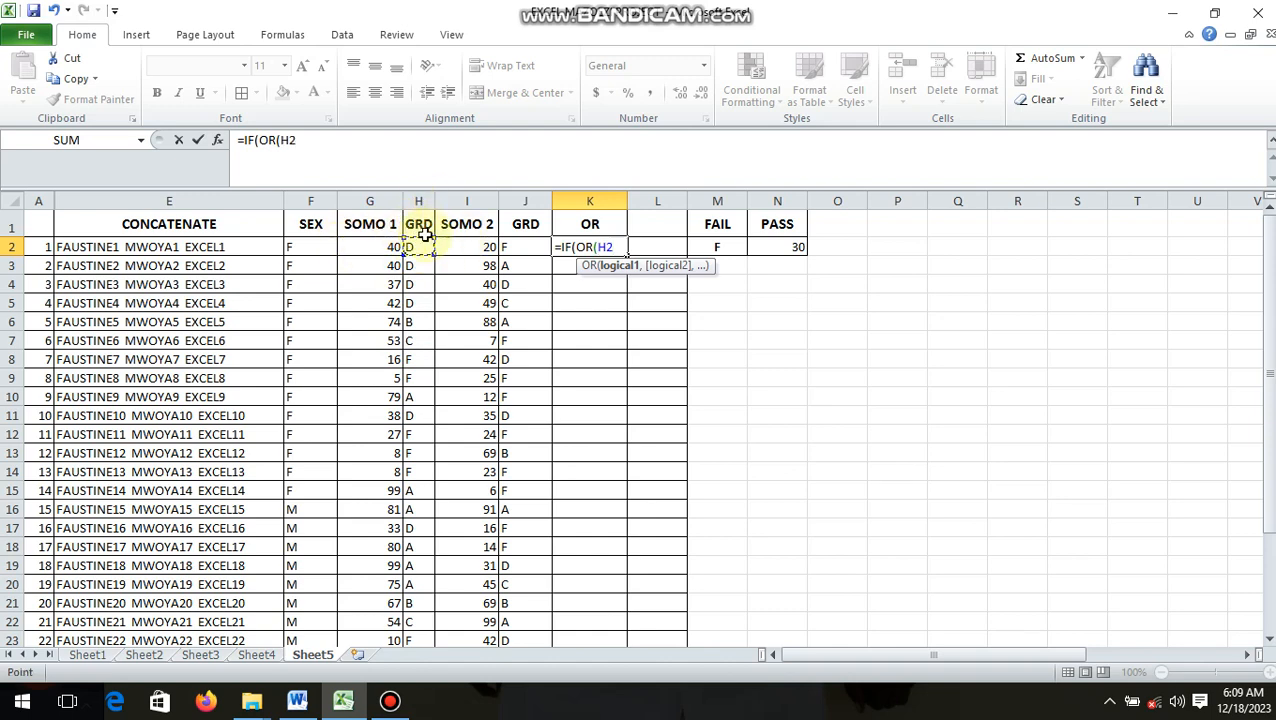
pyautogui.write('=')
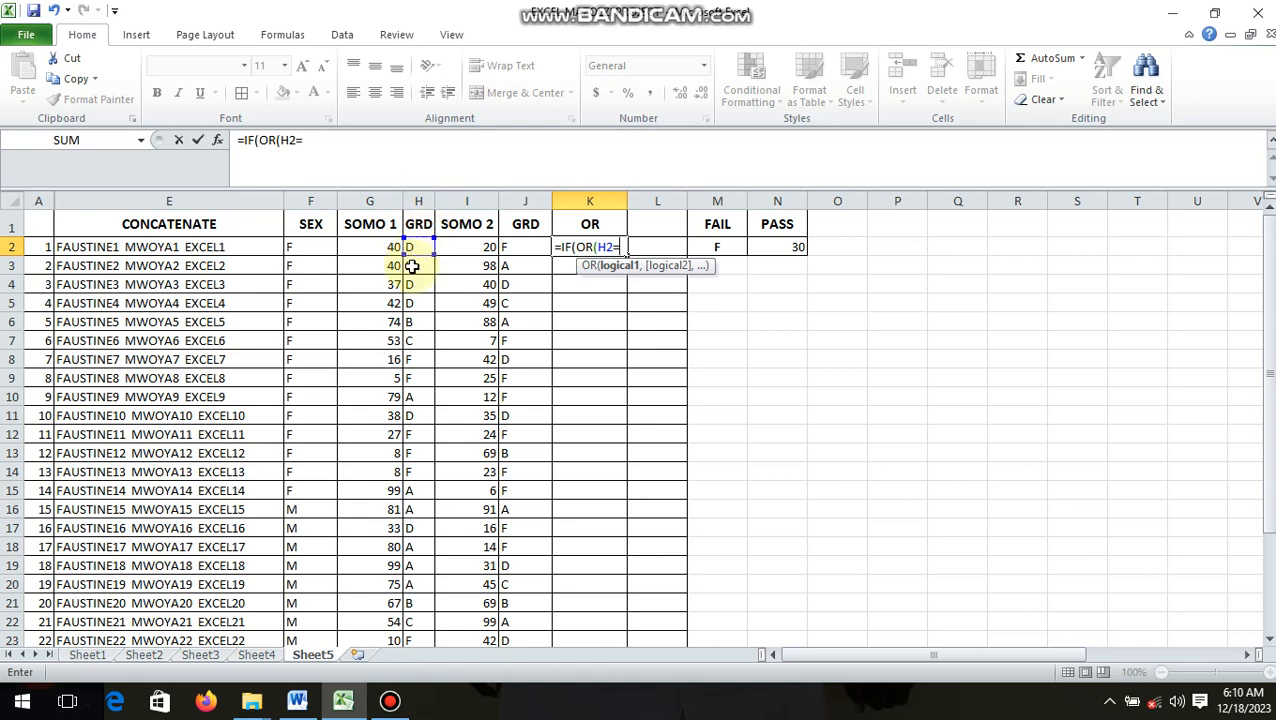
pyautogui.click(722, 246)
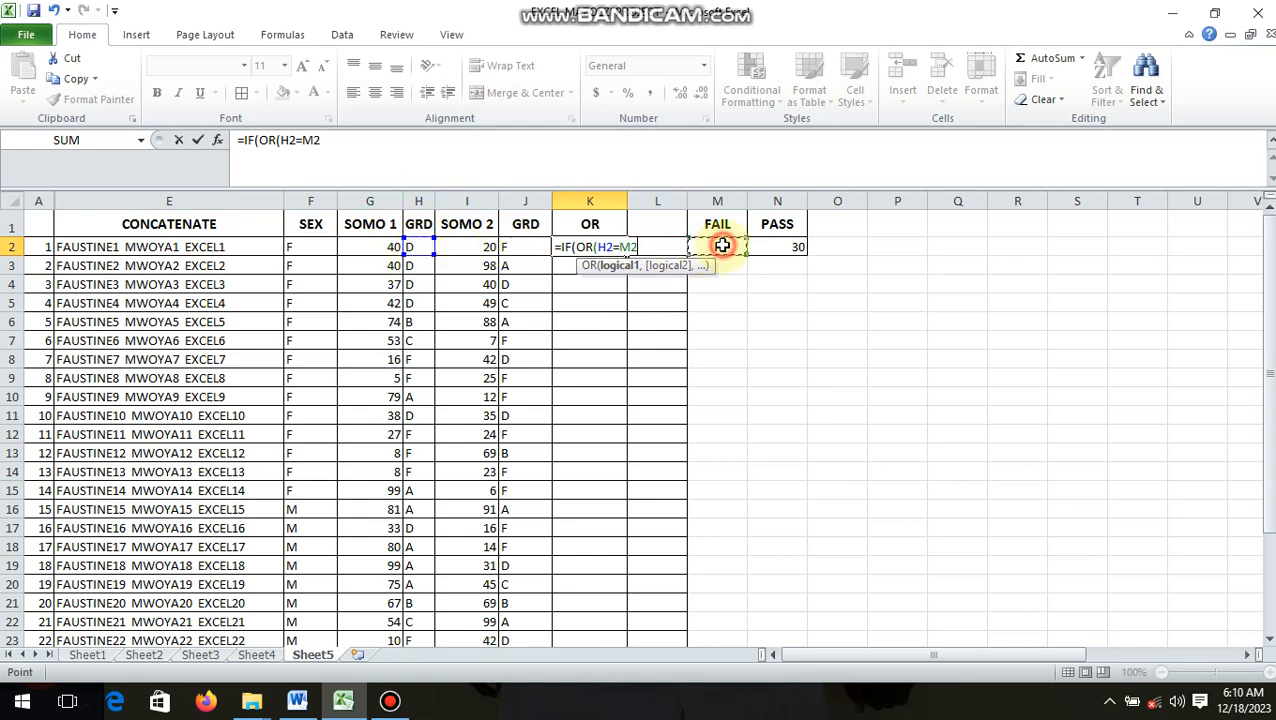
pyautogui.write(',')
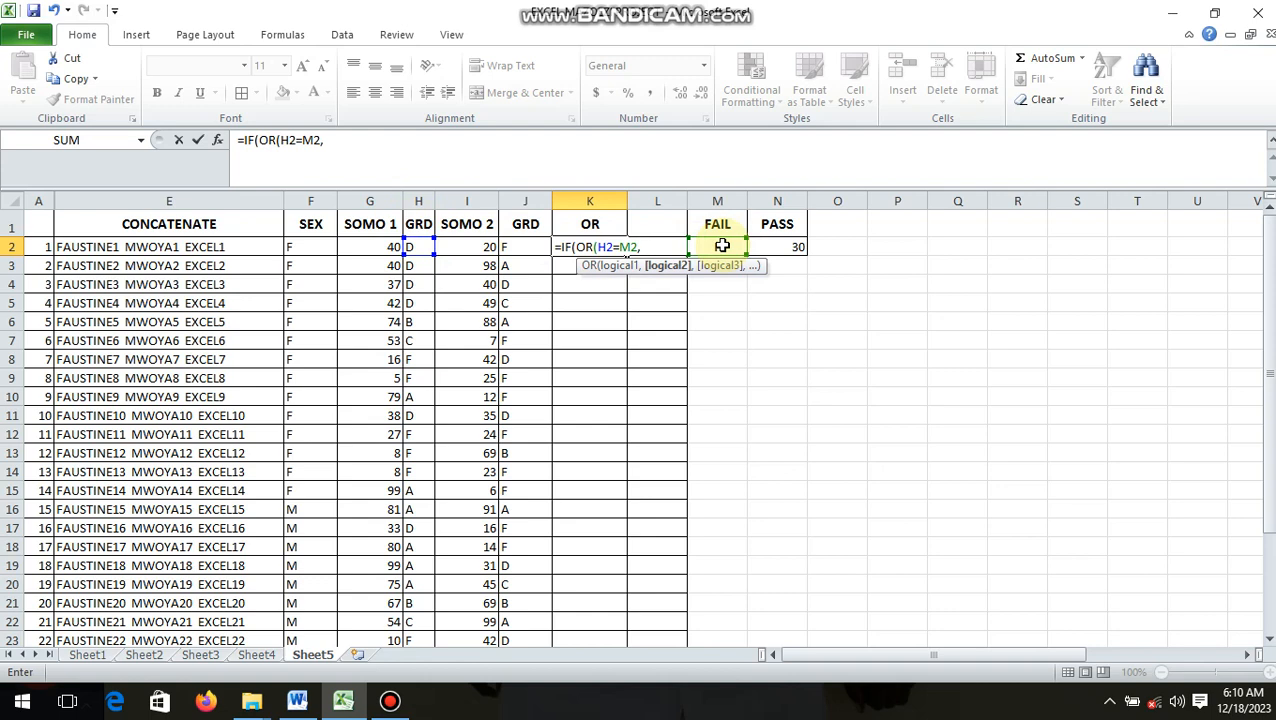
# Step: Add J2=M2 as the second OR condition, returning M1 if true and N1 if false
pyautogui.click(519, 246)
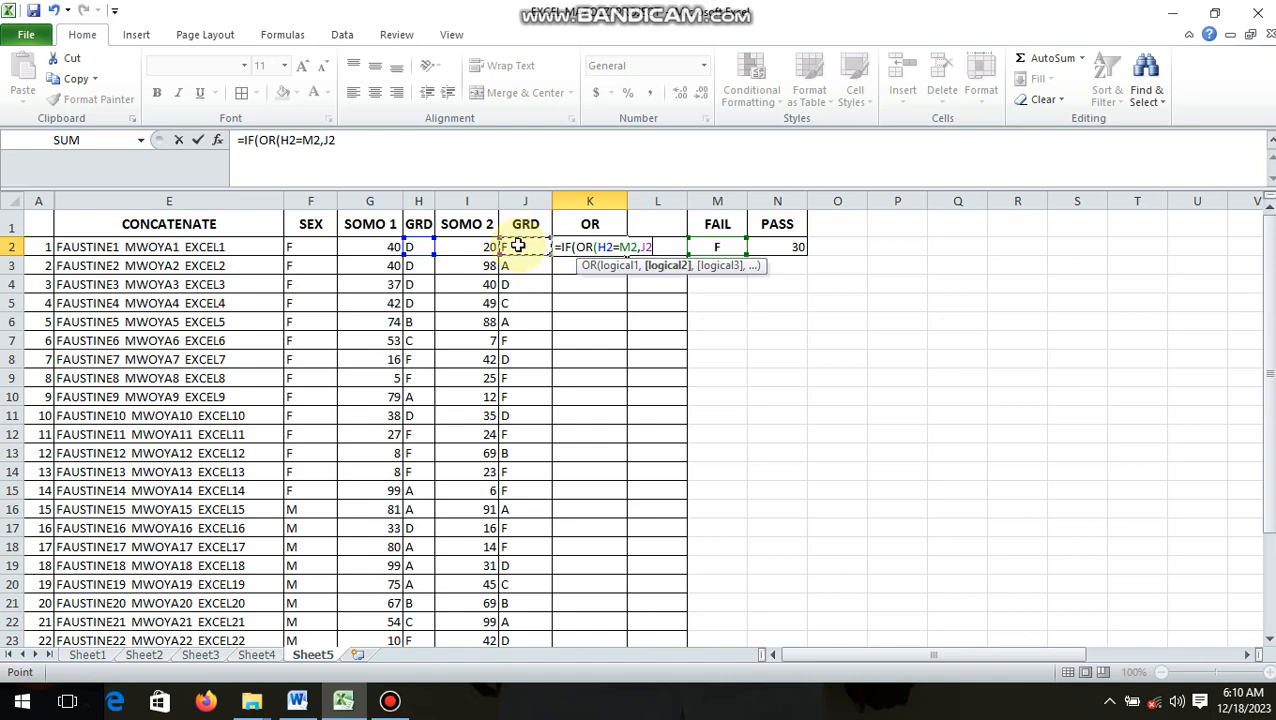
pyautogui.click(725, 246)
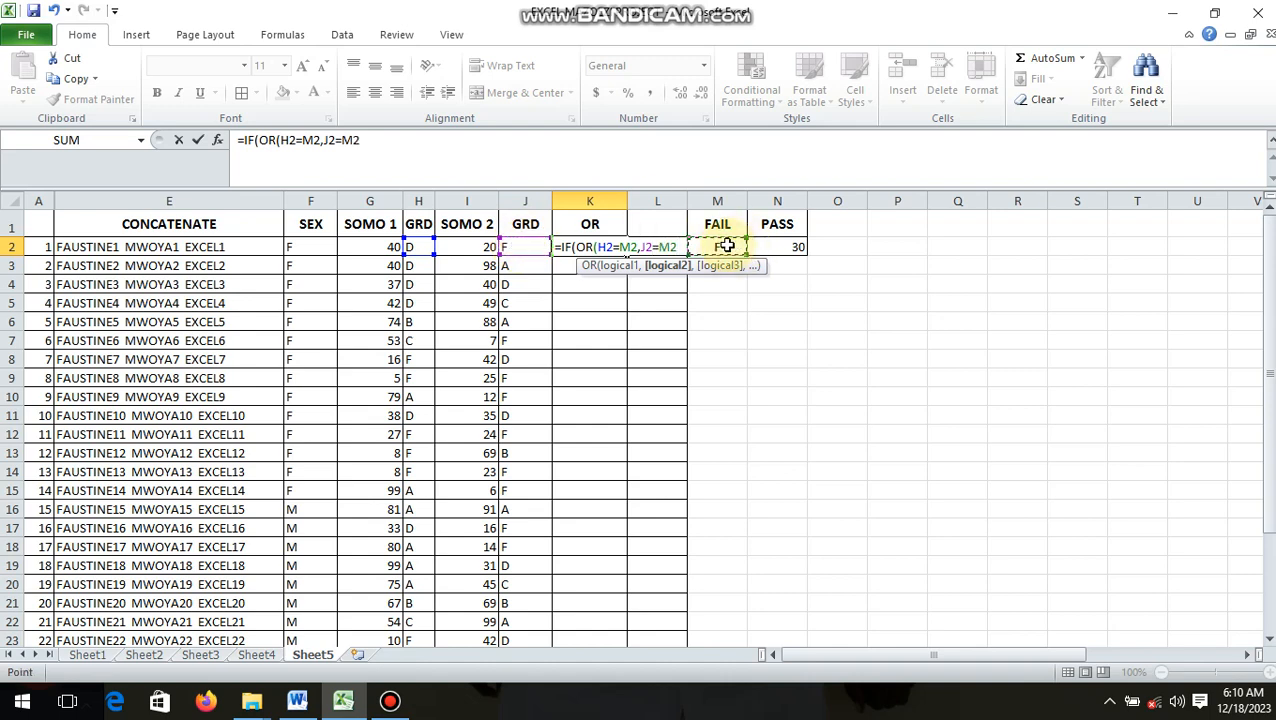
pyautogui.write('),')
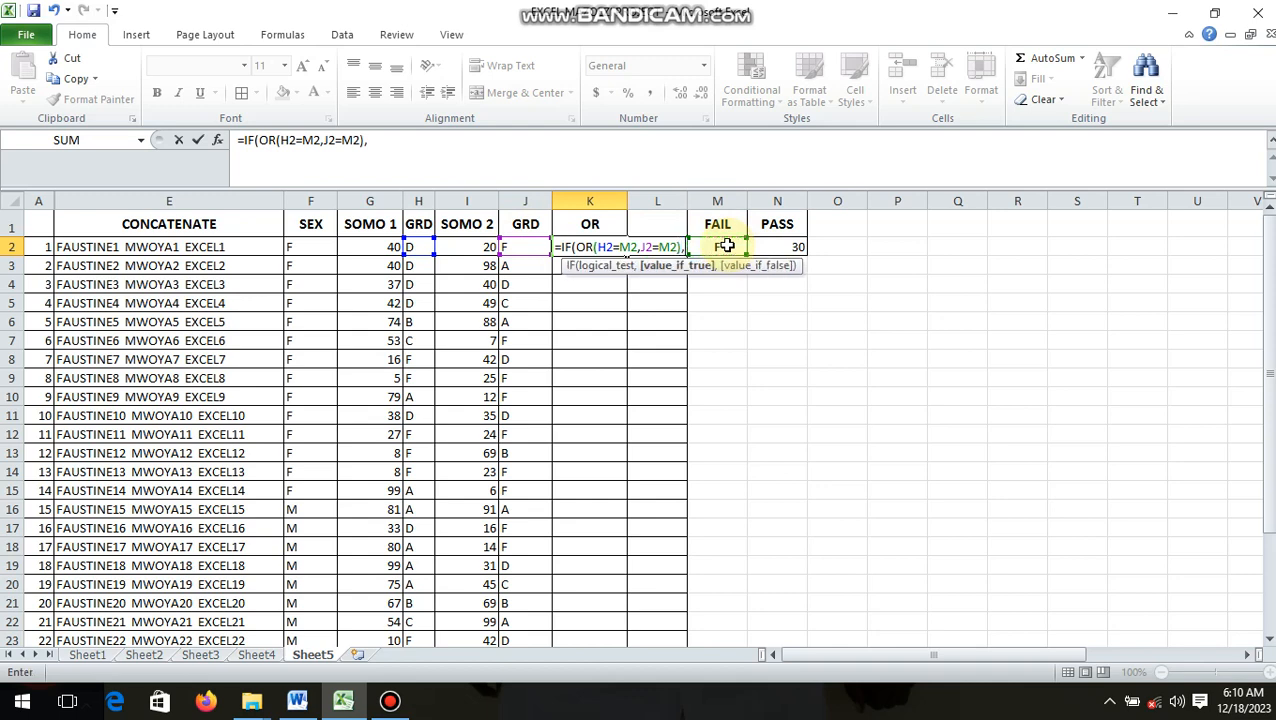
pyautogui.click(718, 222)
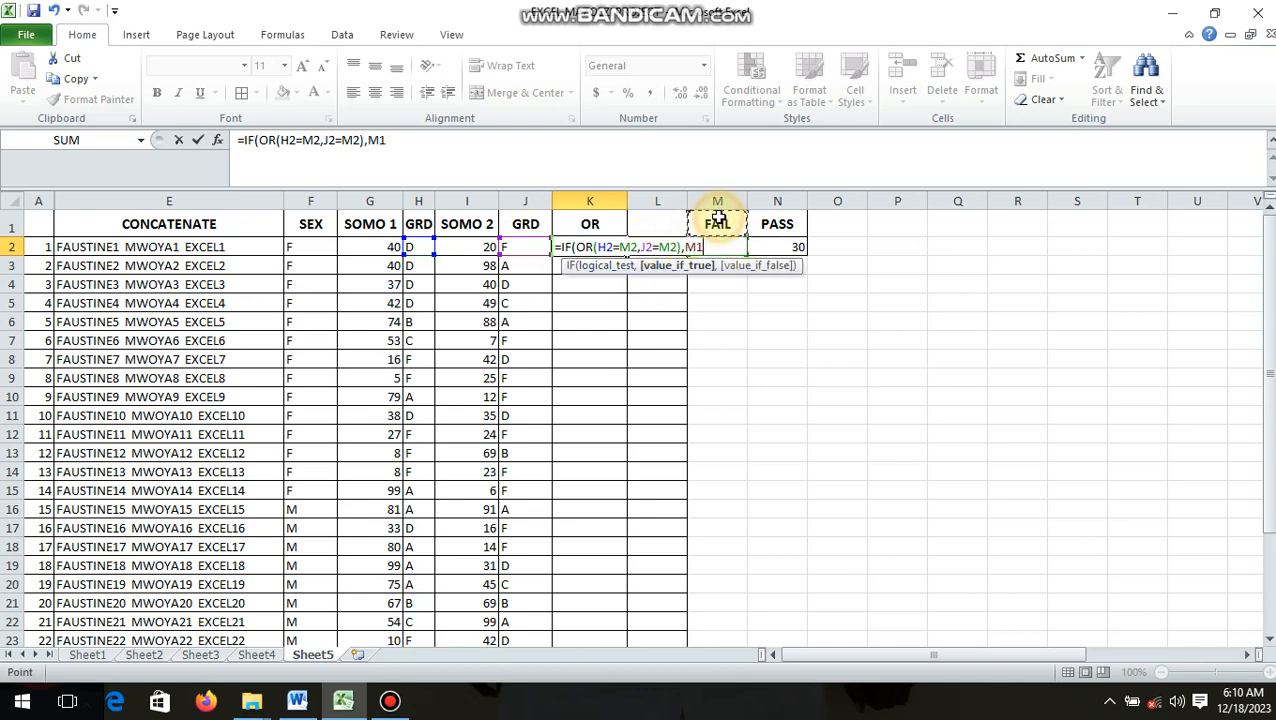
pyautogui.write(',')
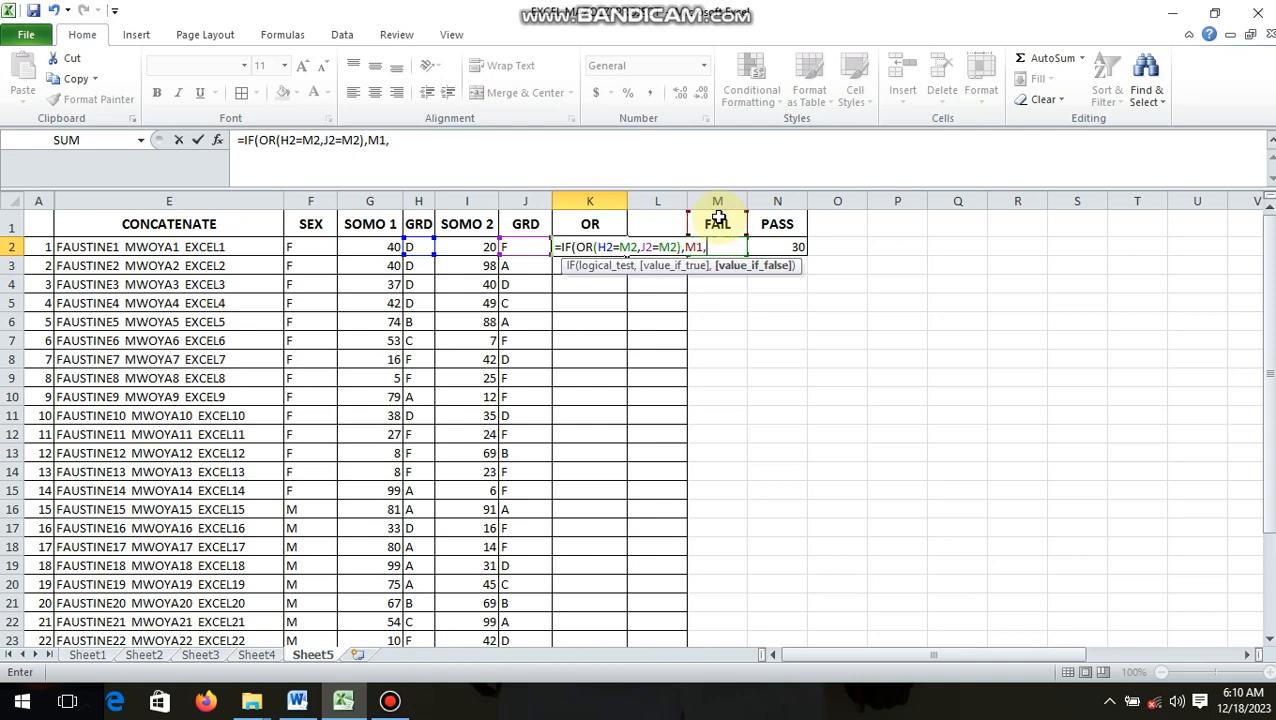
pyautogui.click(779, 224)
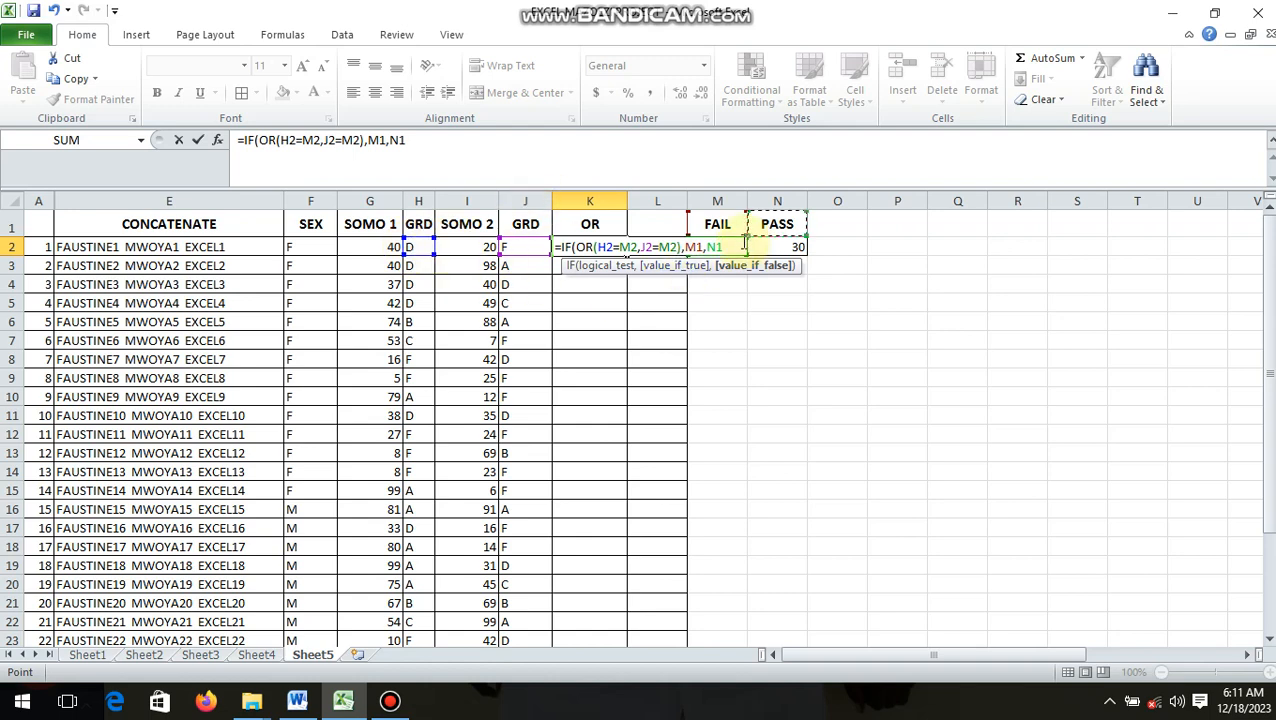
# Step: Lock the formula's row references as M$2, M$2, M$1 and N$1, and enter the formula in K2
pyautogui.click(311, 140)
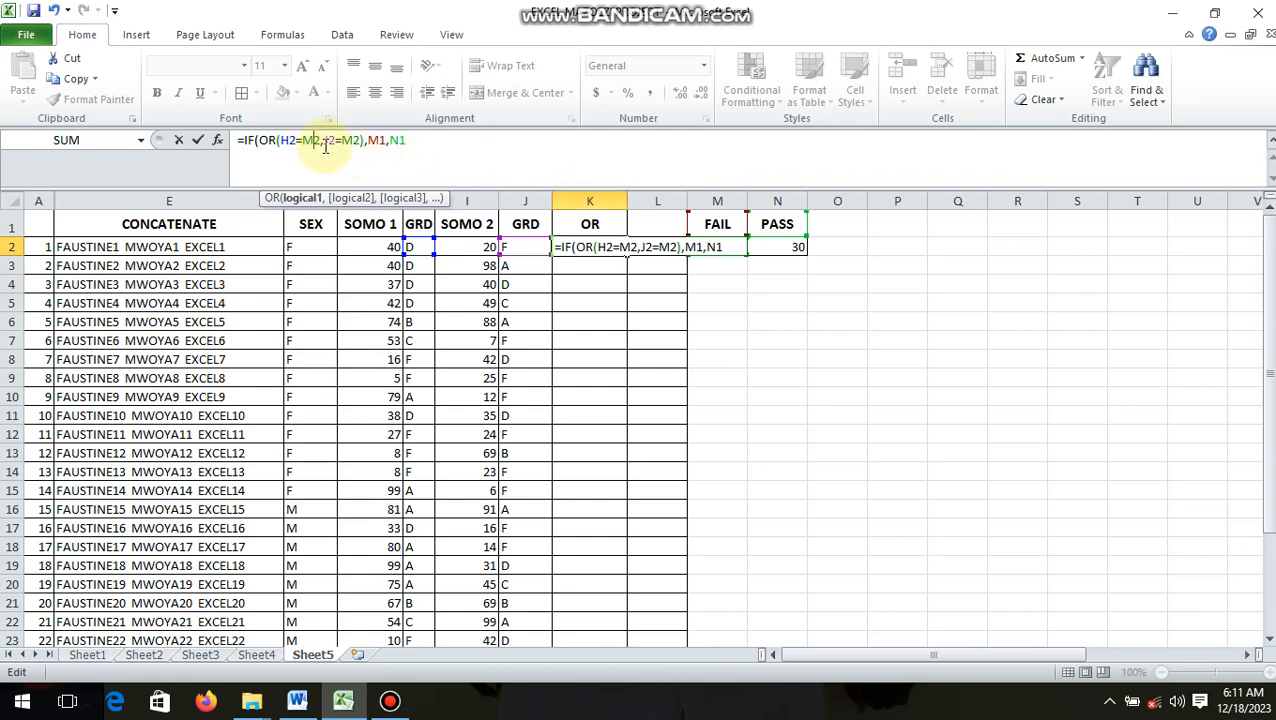
pyautogui.write('$')
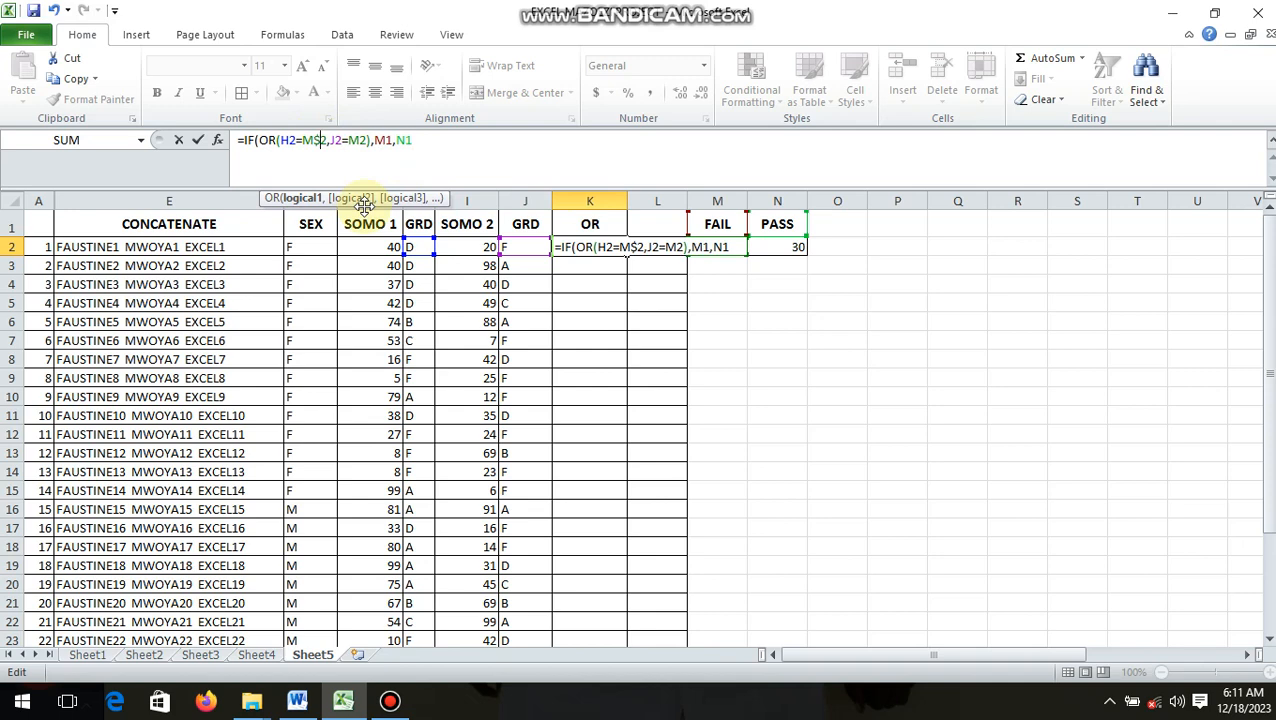
pyautogui.click(361, 139)
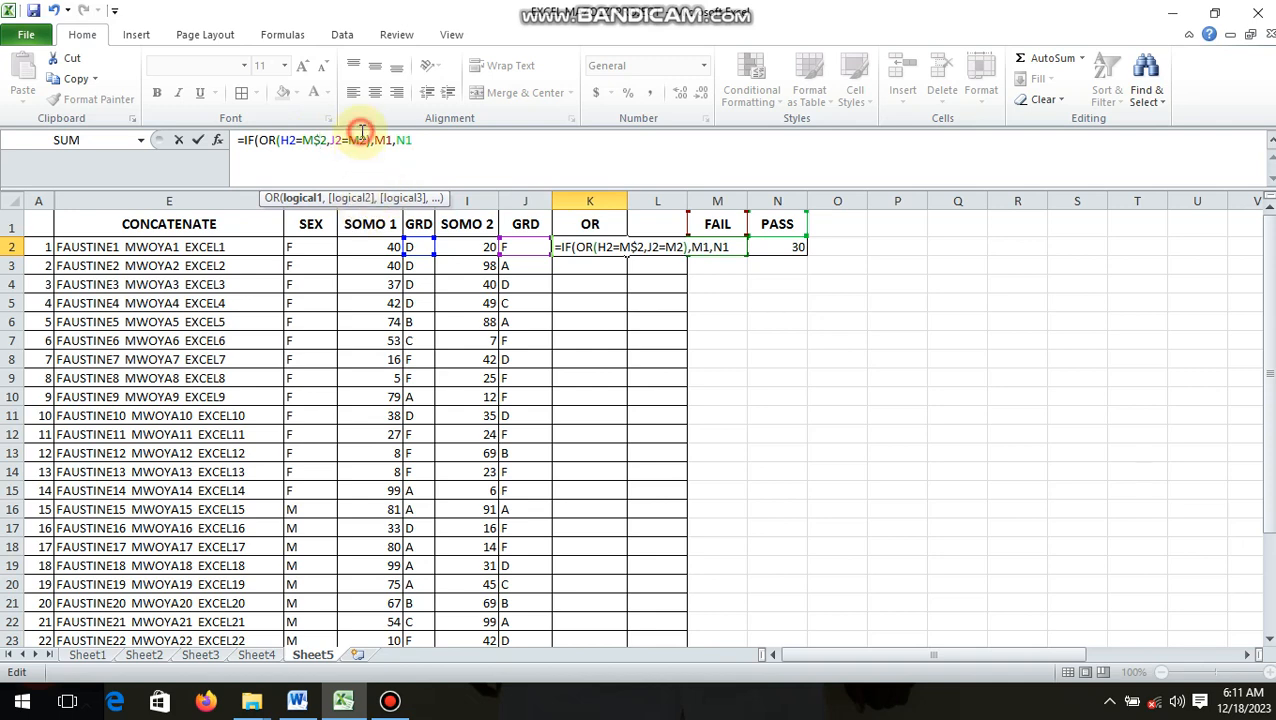
pyautogui.write('$')
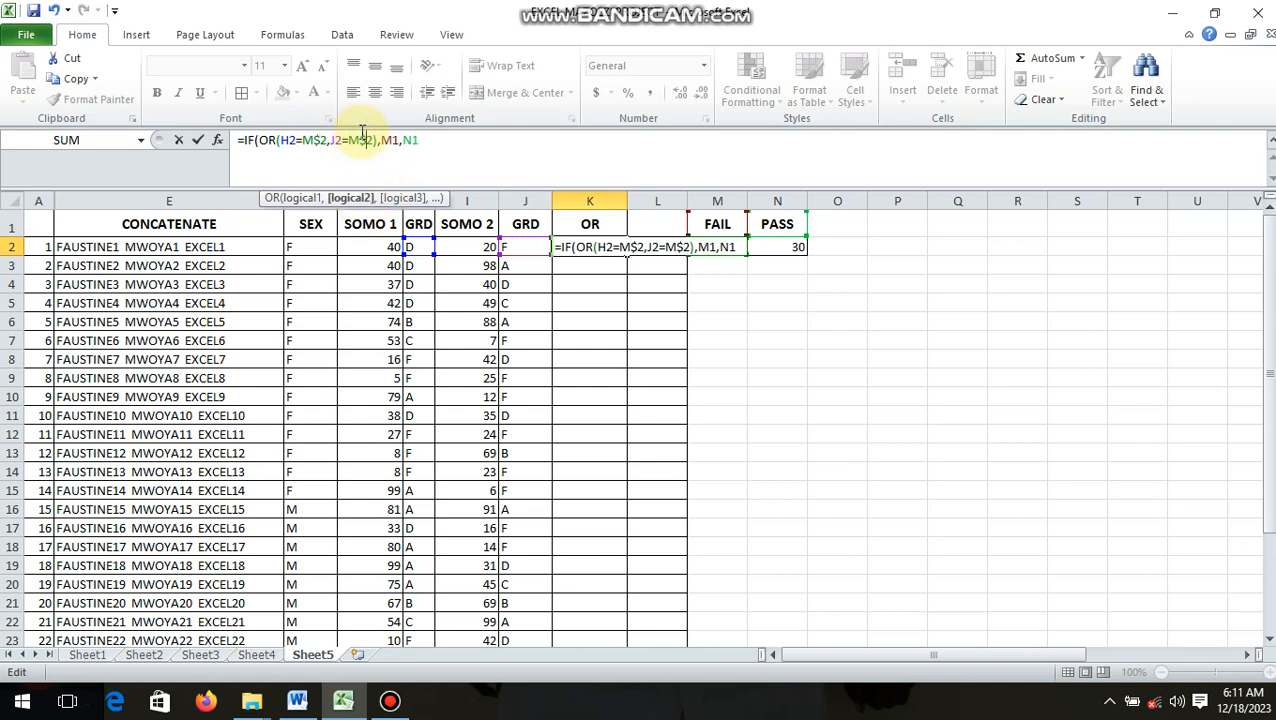
pyautogui.click(394, 140)
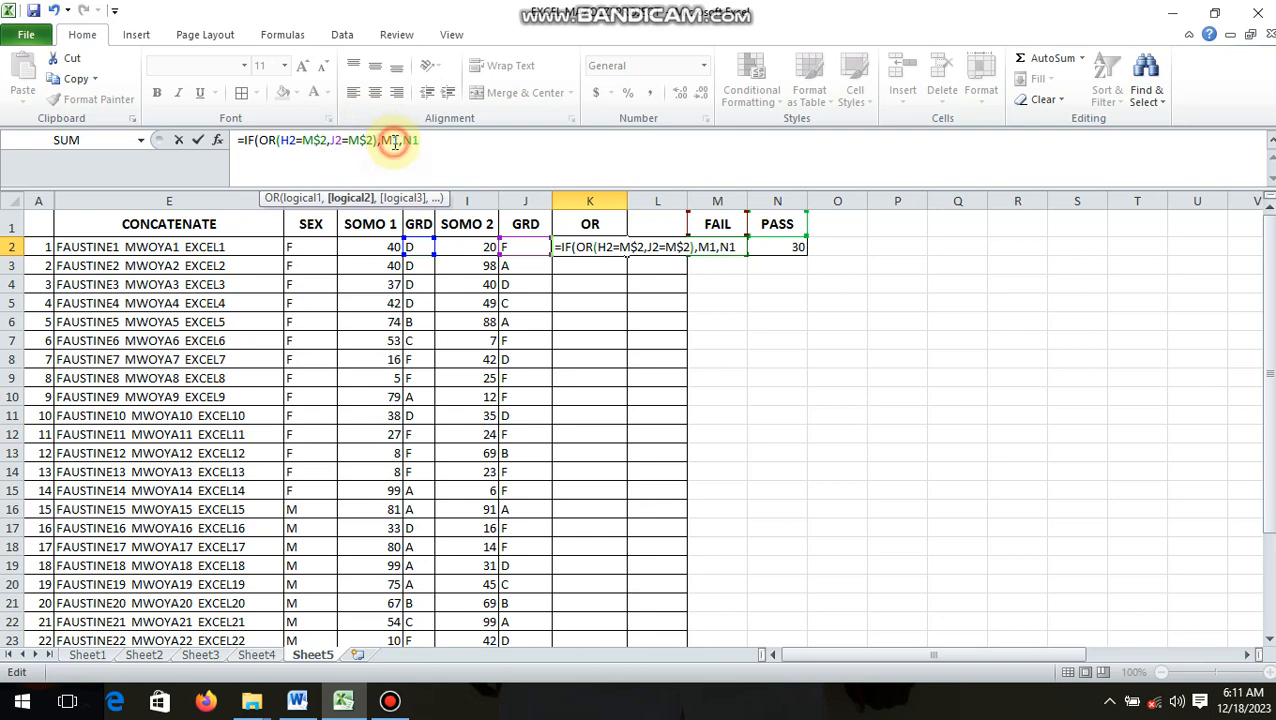
pyautogui.write('$')
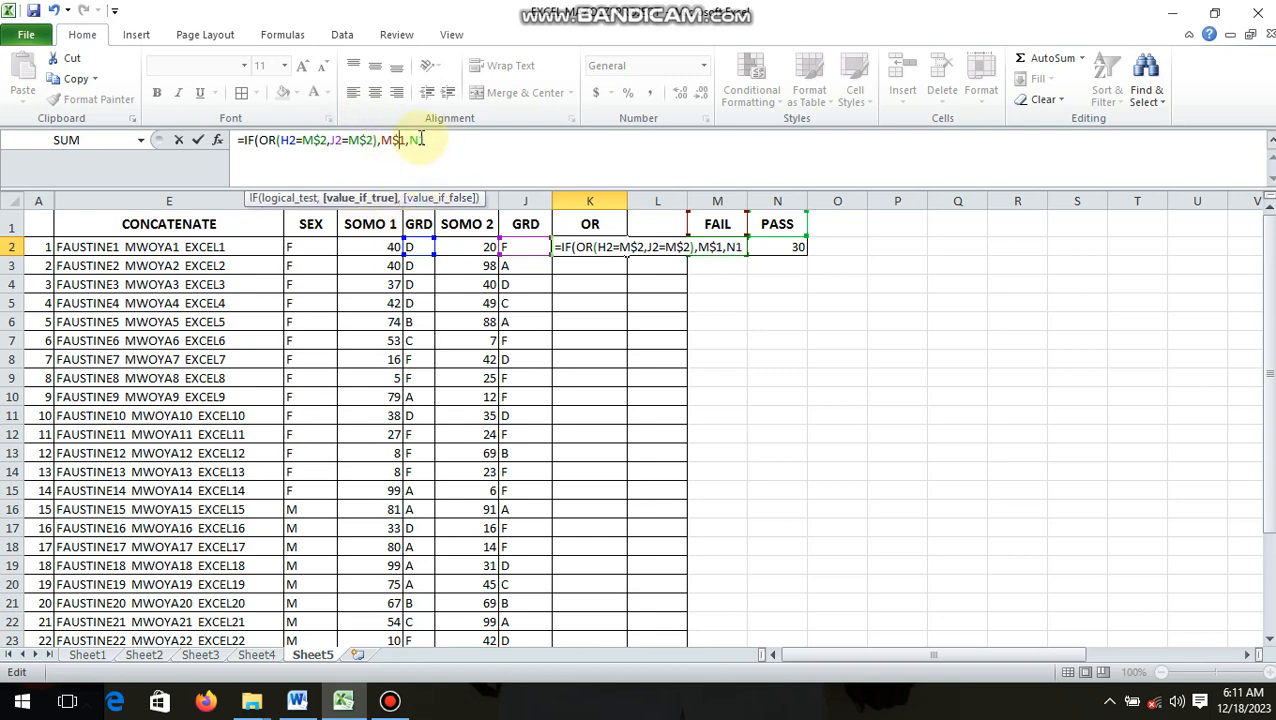
pyautogui.click(421, 139)
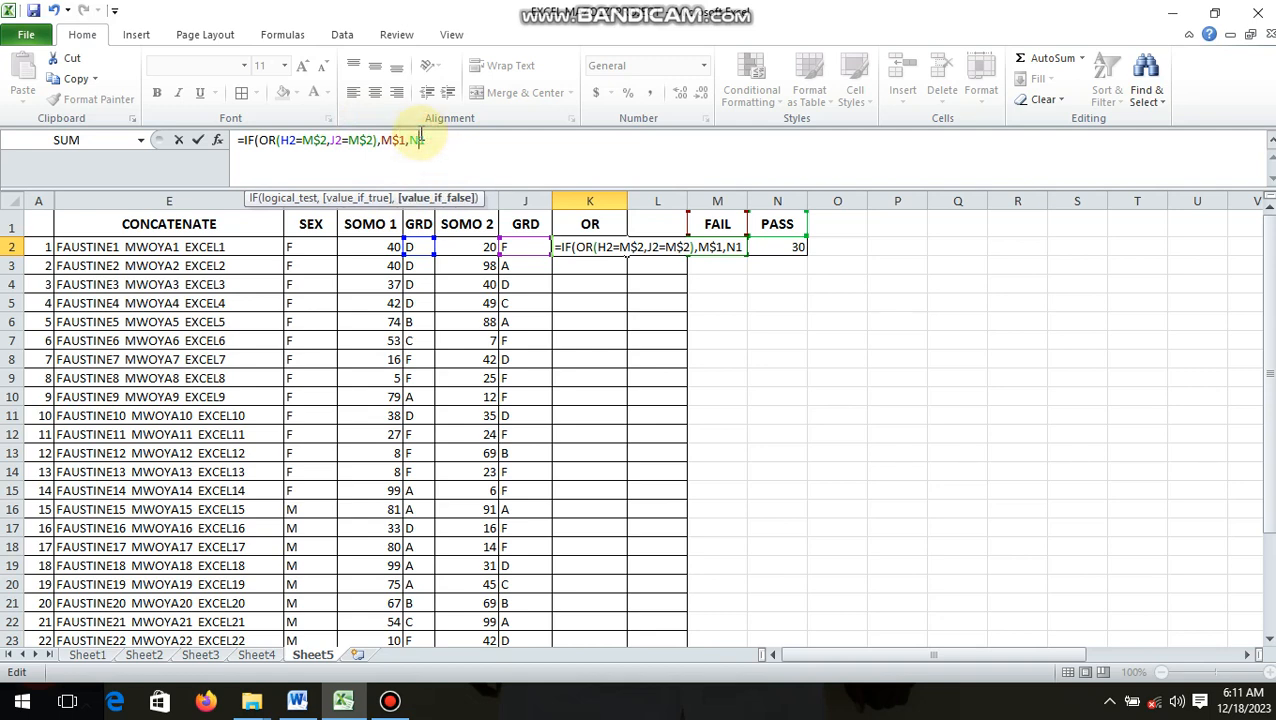
pyautogui.write('$')
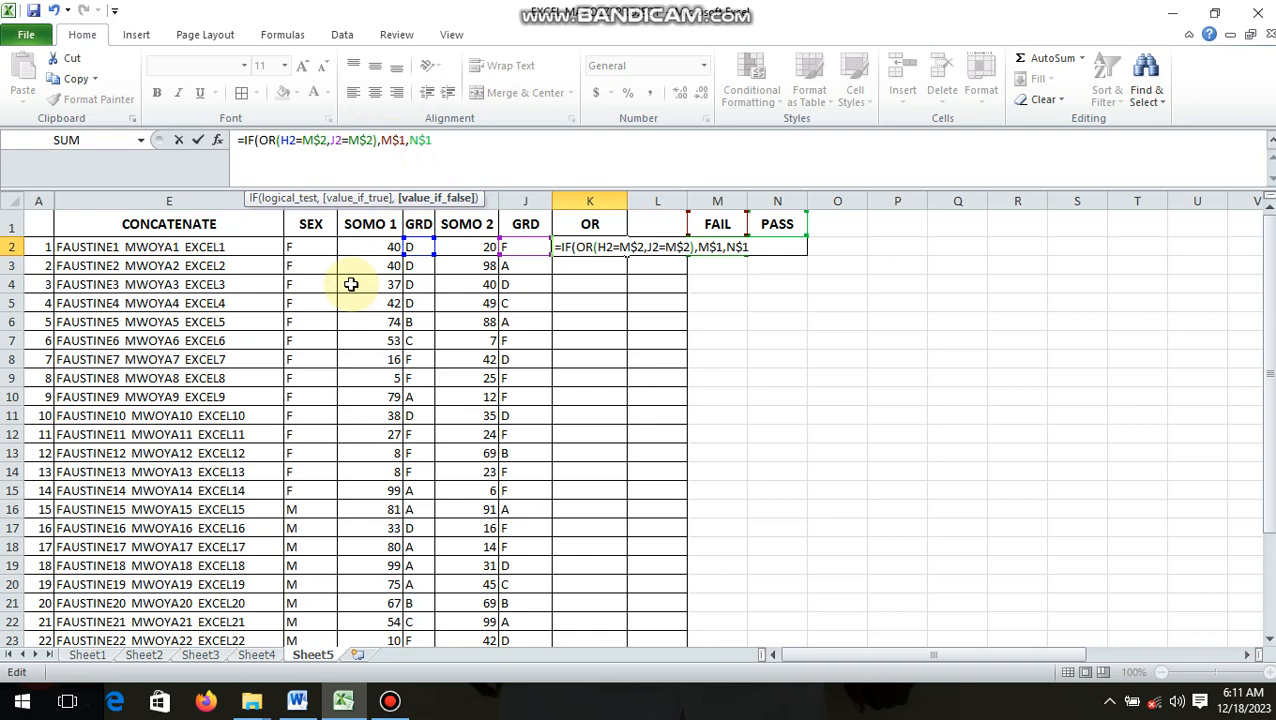
pyautogui.press('Return')
pyautogui.press('Return')
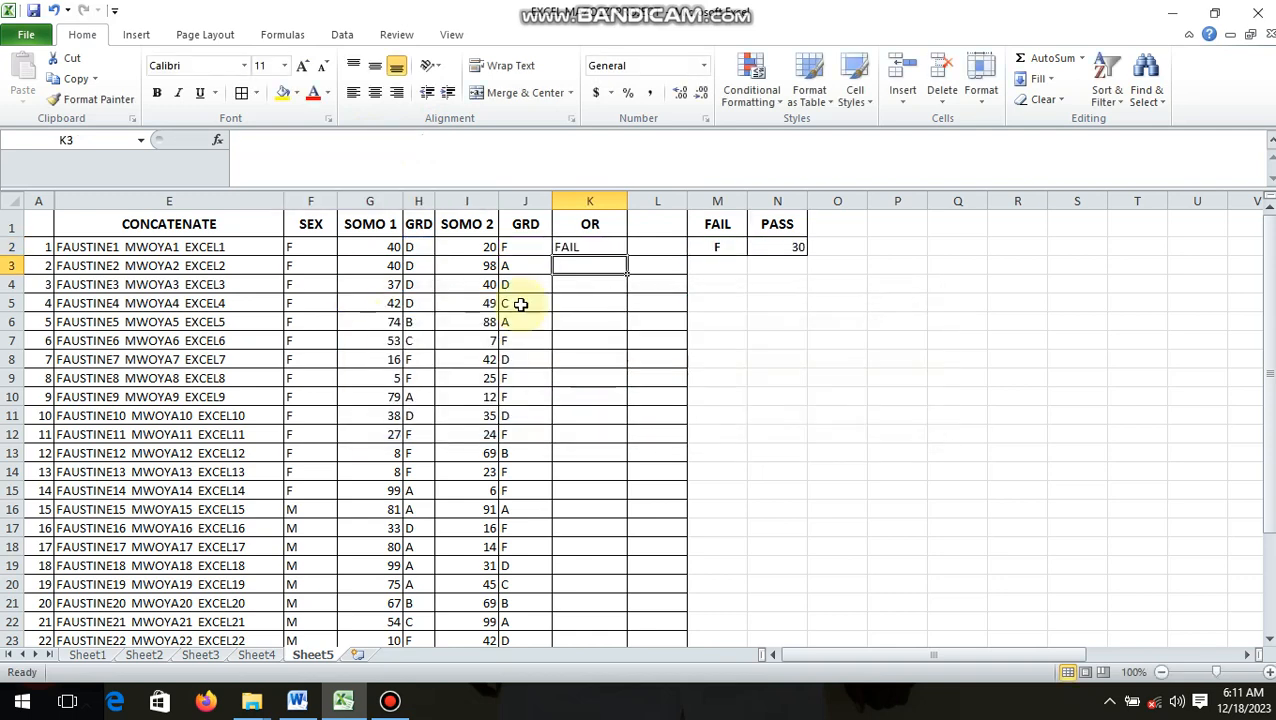
# Step: Fill the K2 formula down the OR column to K30
pyautogui.click(594, 248)
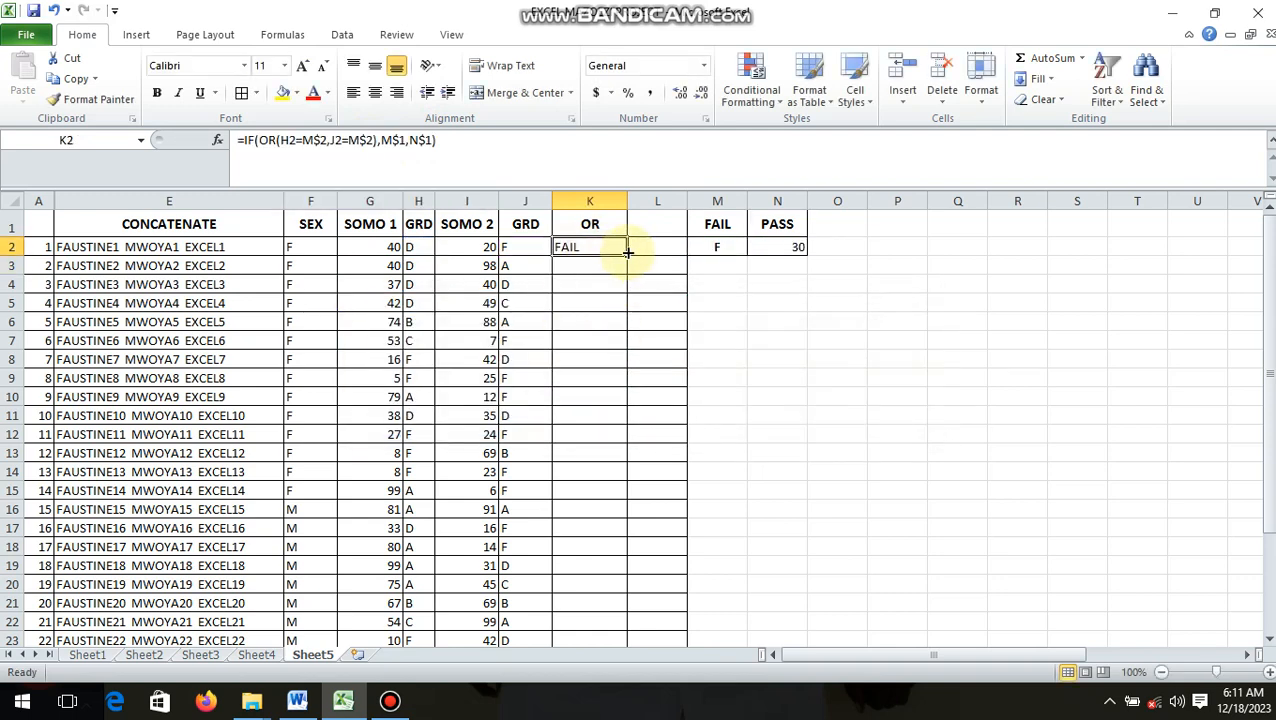
pyautogui.moveTo(627, 253); pyautogui.dragTo(580, 544)
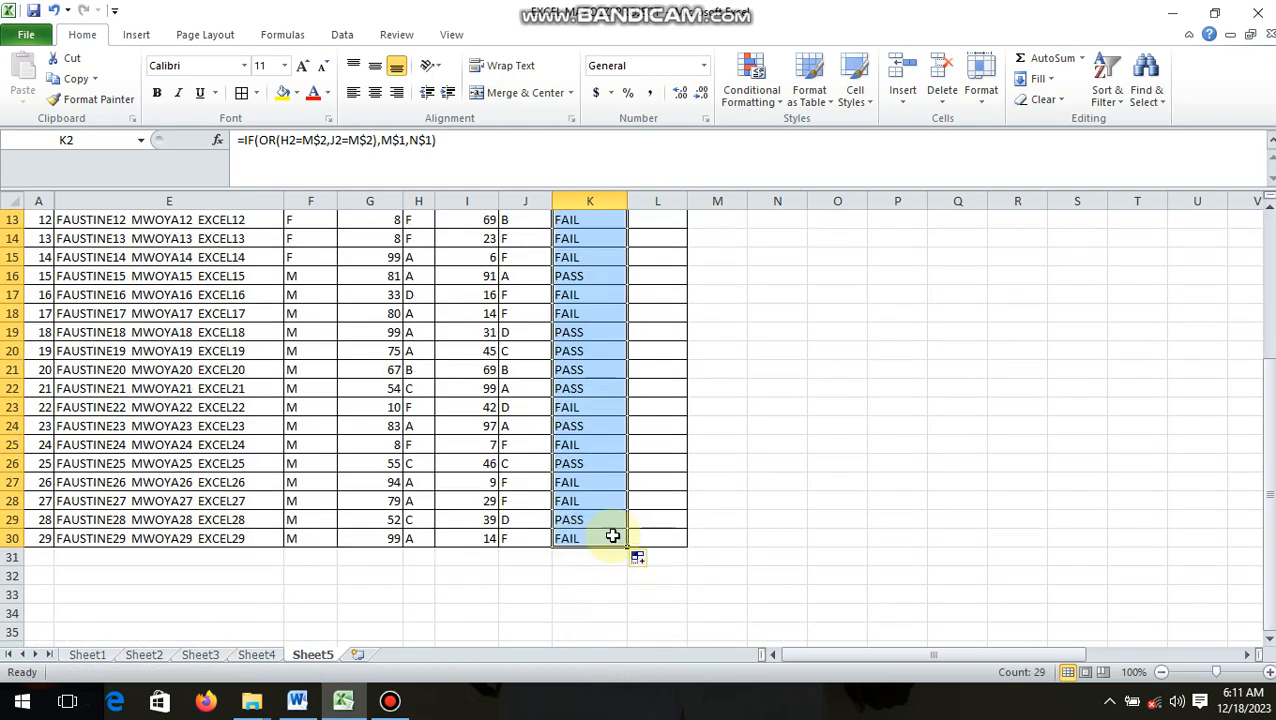
pyautogui.moveTo(1270, 436); pyautogui.dragTo(1230, 313)
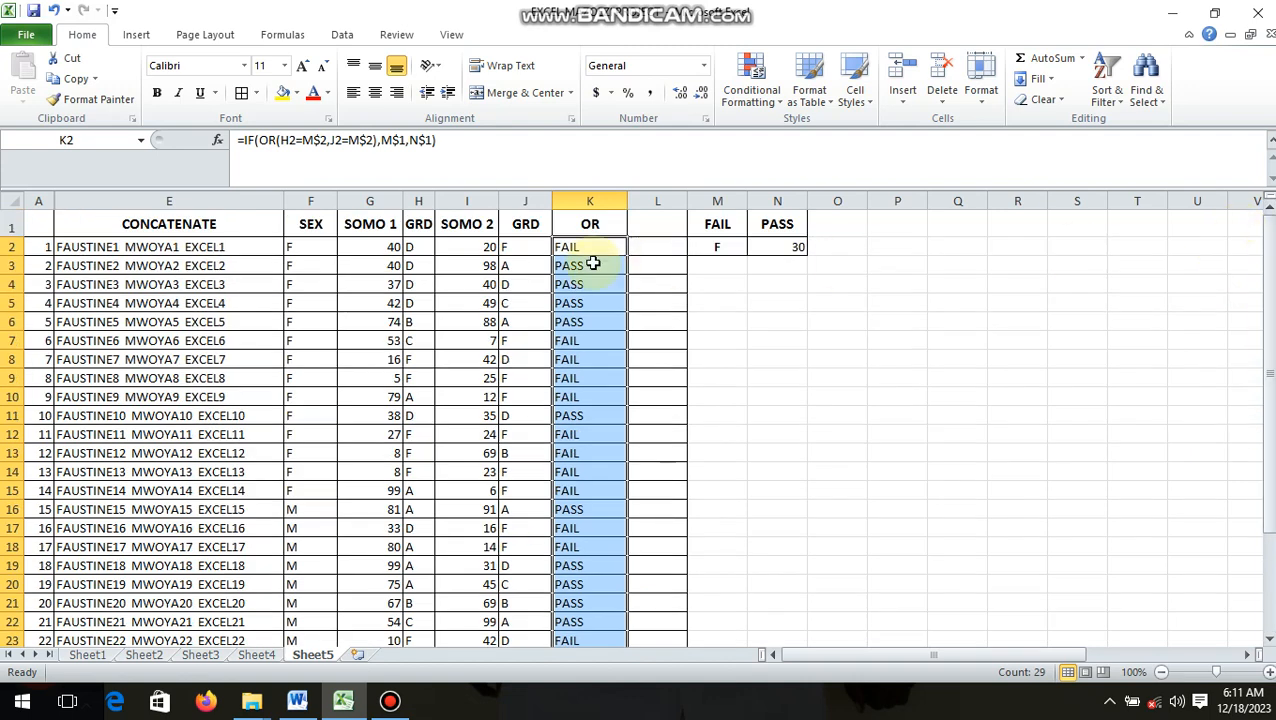
# Step: Check the OR column's results against both subjects' grades in rows 2, 7, 8 and 9
pyautogui.click(522, 247)
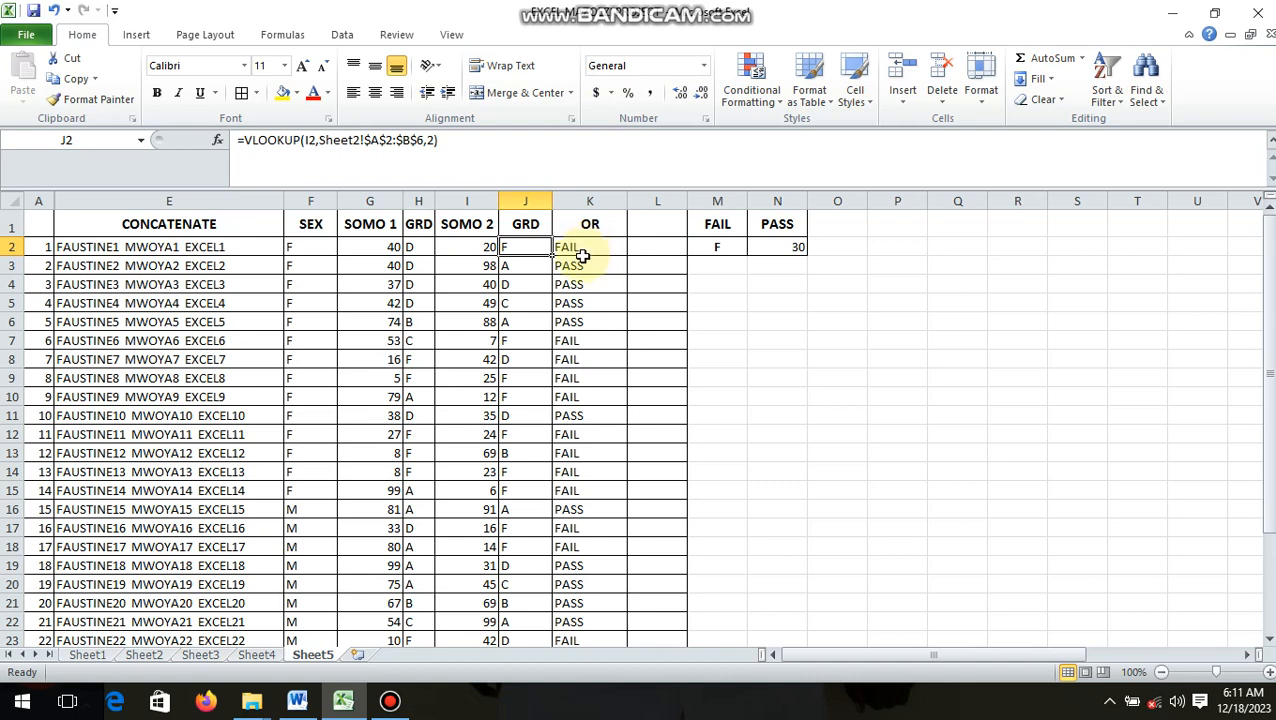
pyautogui.click(557, 341)
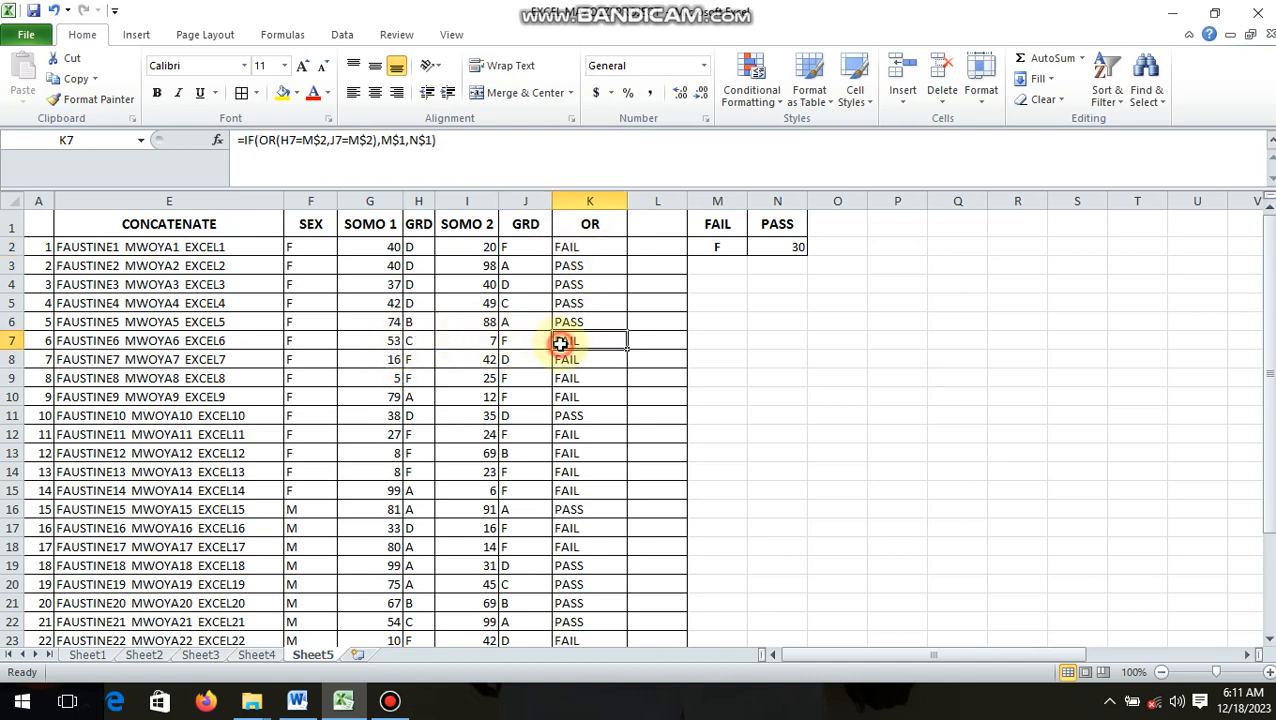
pyautogui.click(391, 360)
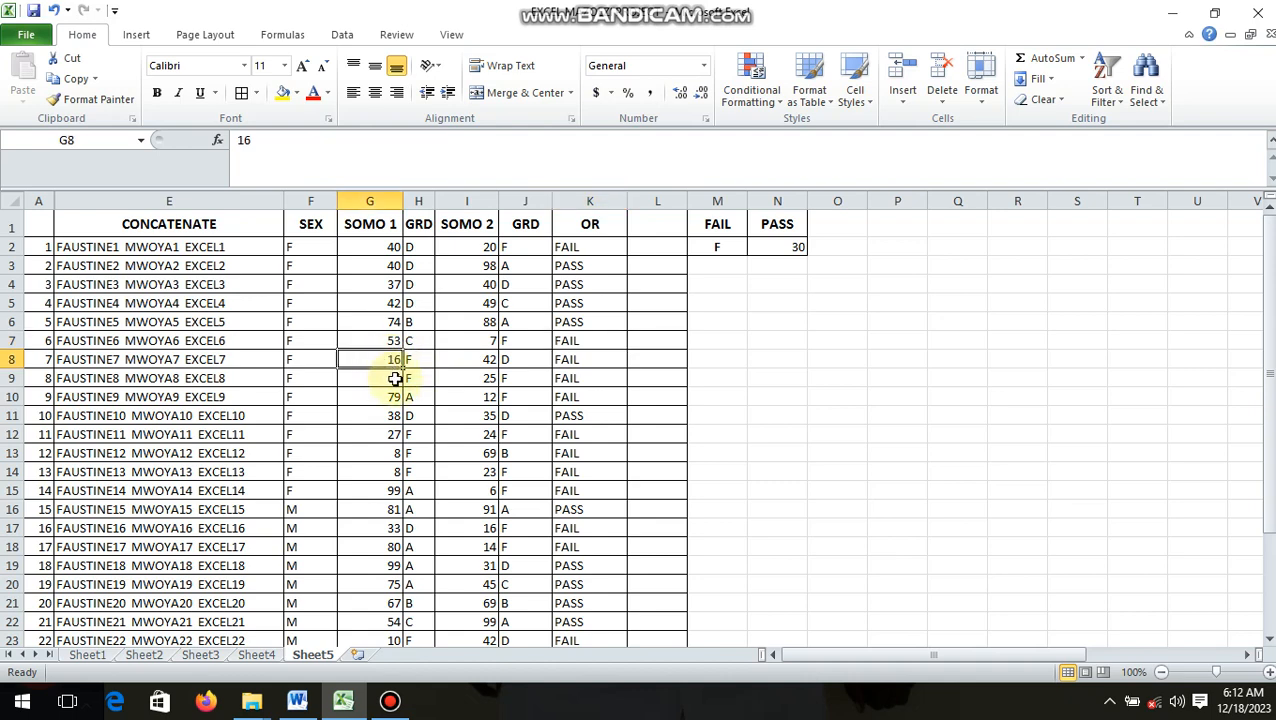
pyautogui.click(395, 378)
pyautogui.moveTo(395, 378); pyautogui.dragTo(563, 378)
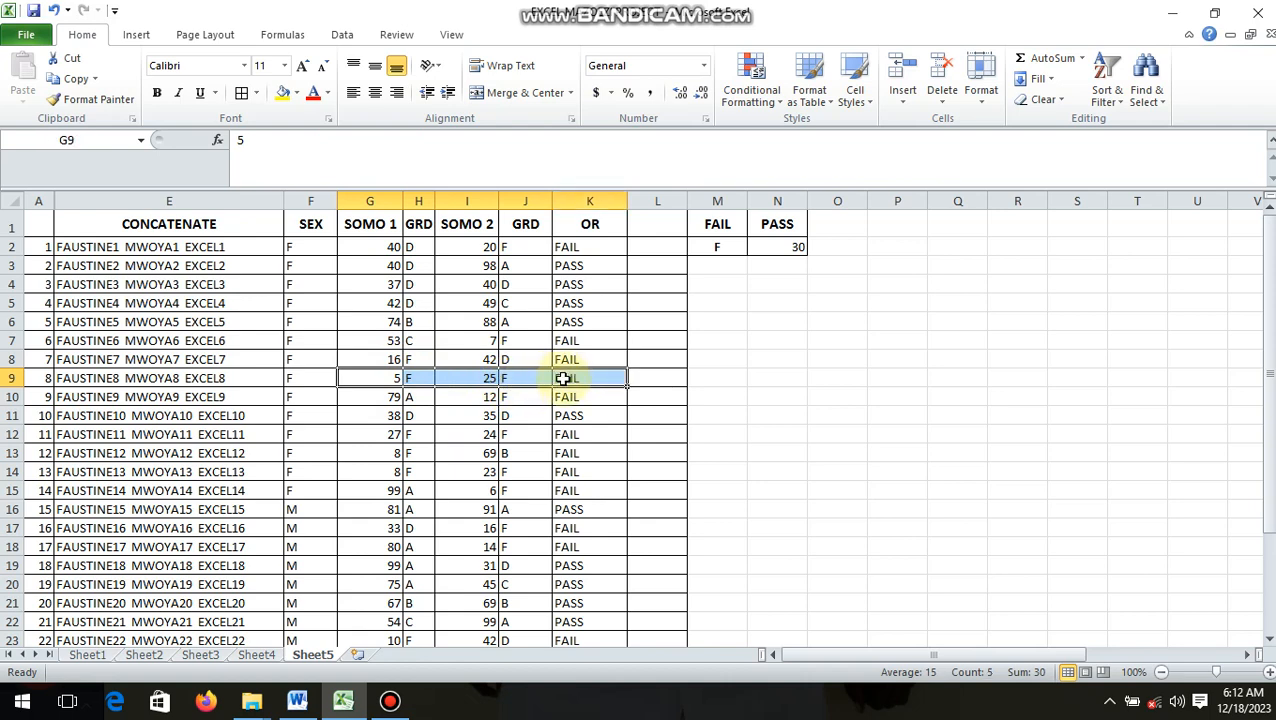
pyautogui.click(637, 404)
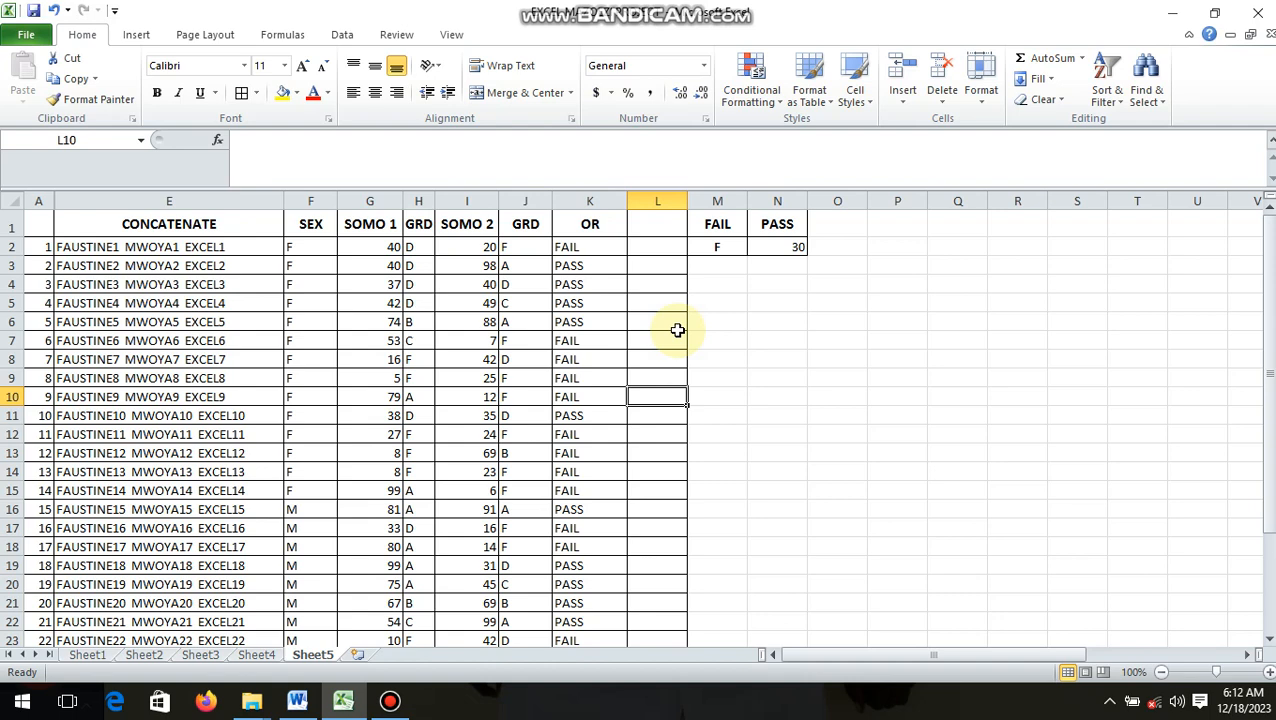
pyautogui.click(728, 374)
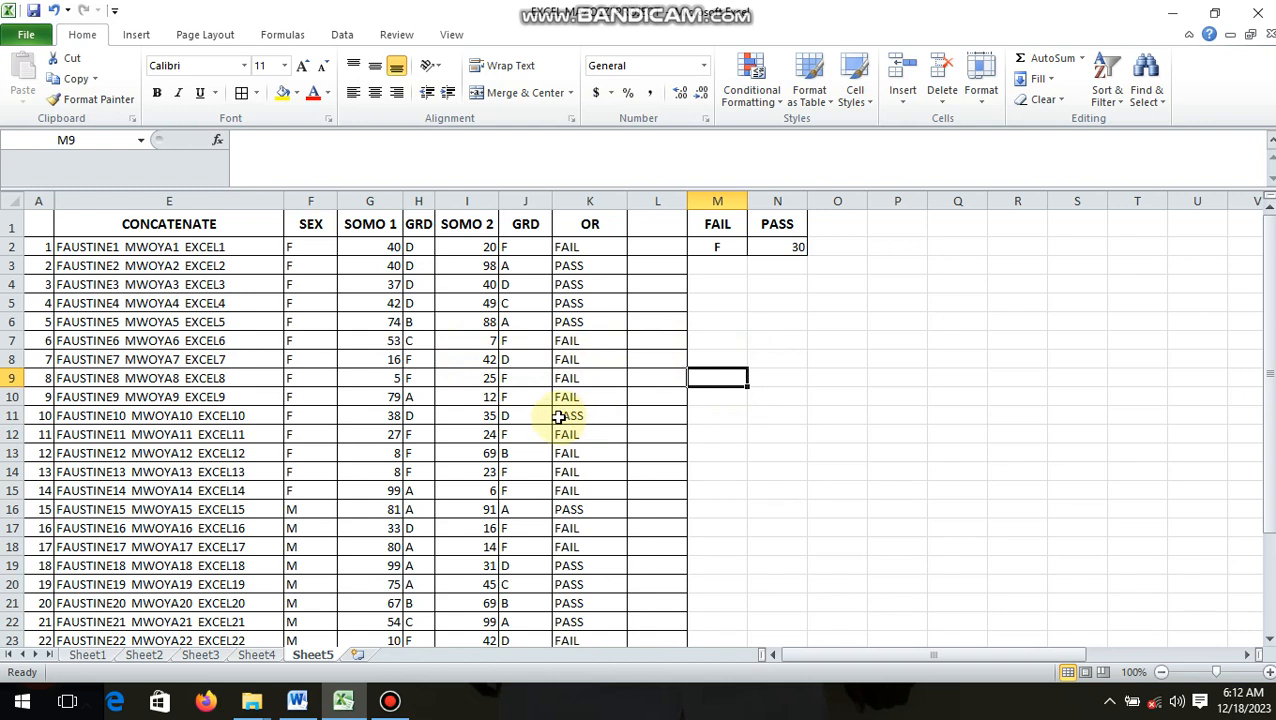
pyautogui.moveTo(390, 700)
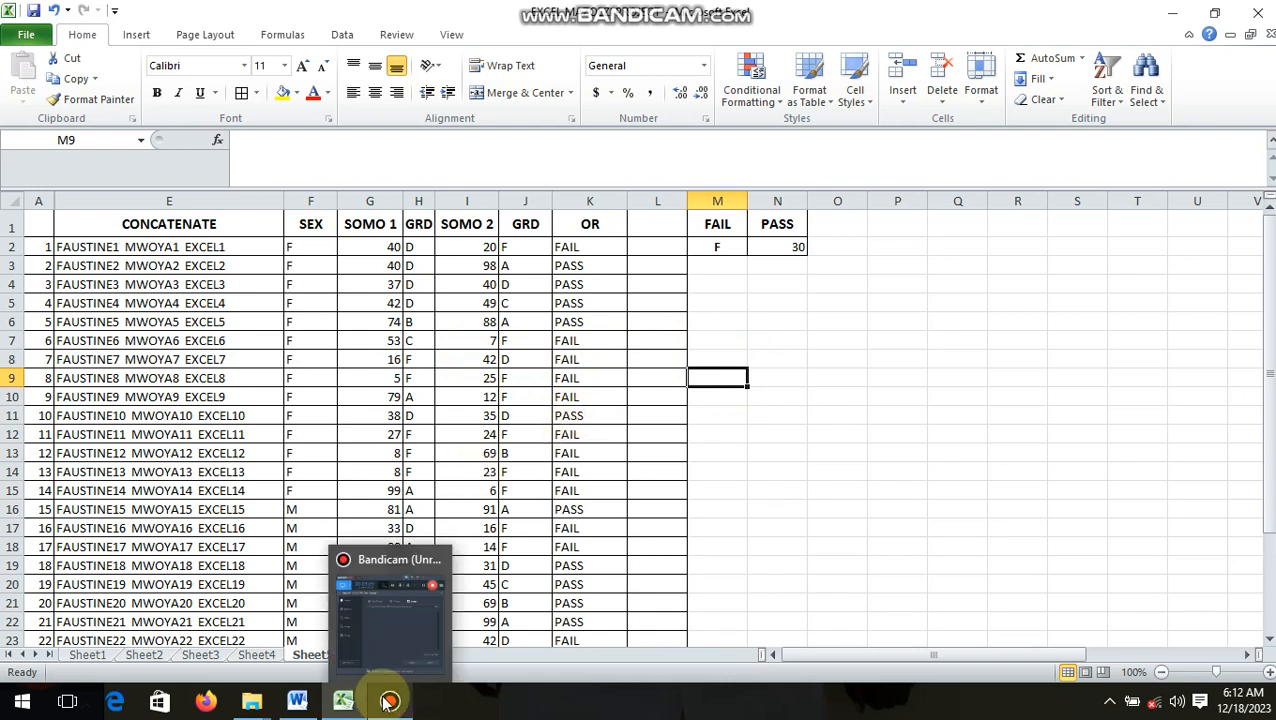
pyautogui.click(378, 632)
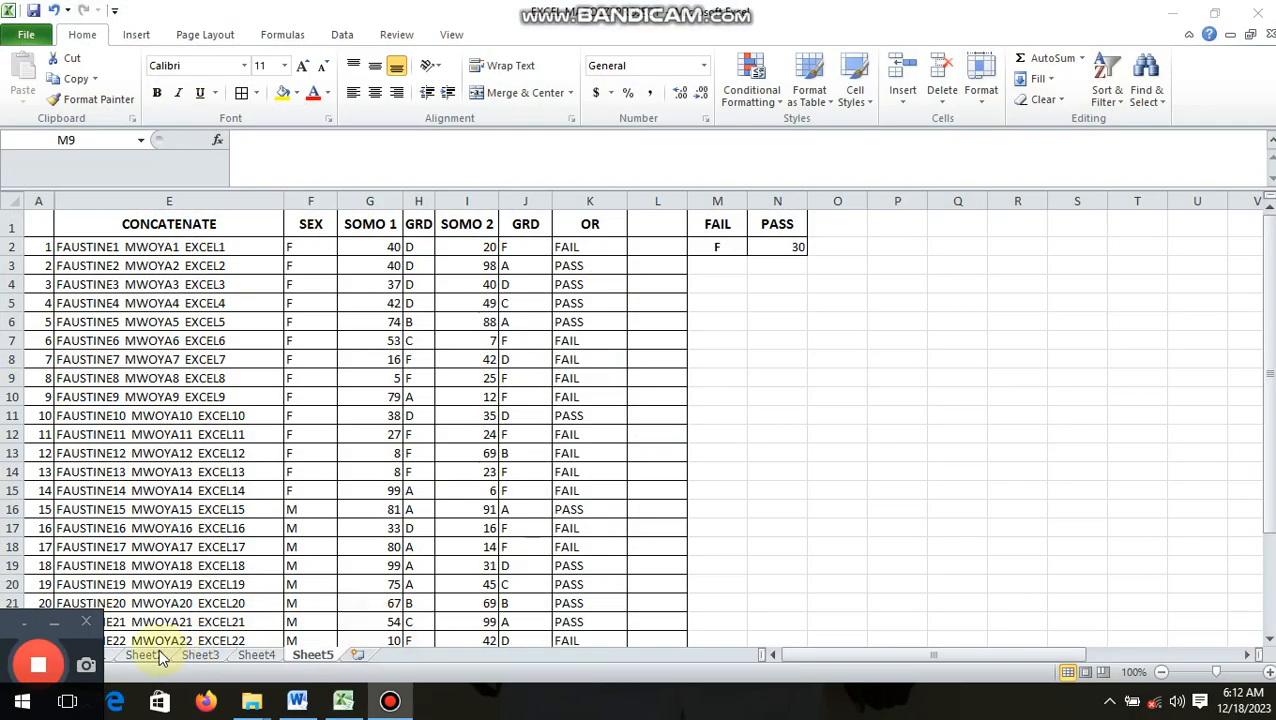